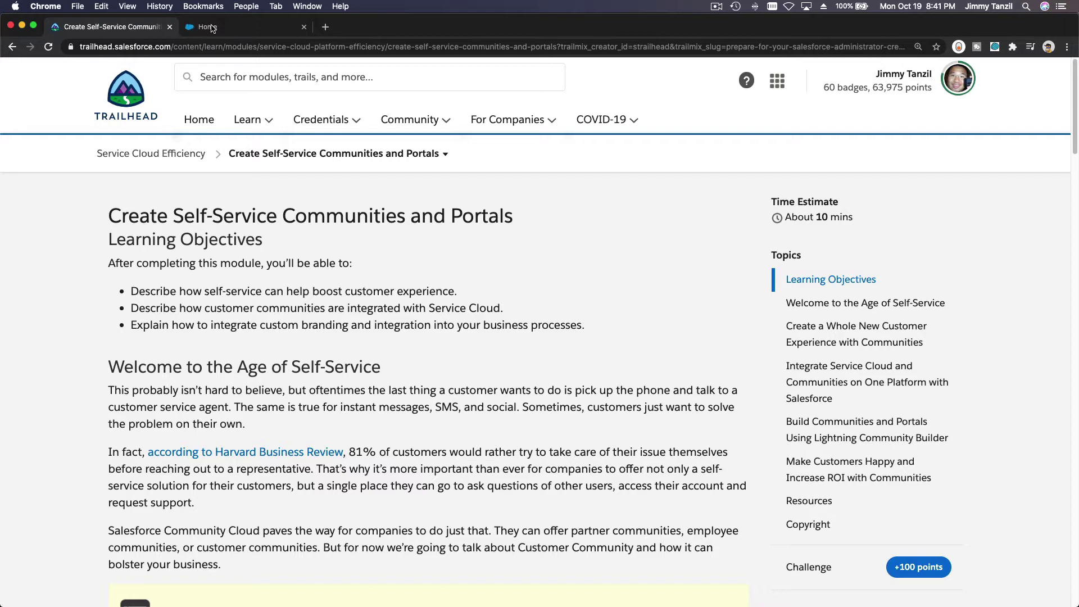
Switch to the 8x8 Home tab to show the Support Portal's section cards
click(210, 27)
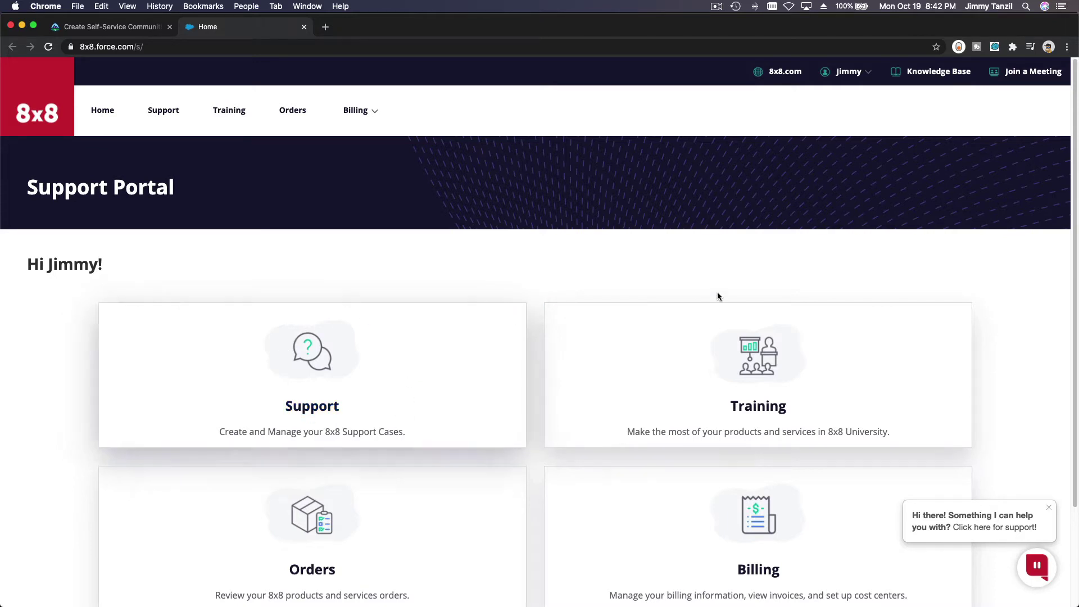
scroll(734, 321, down, 1)
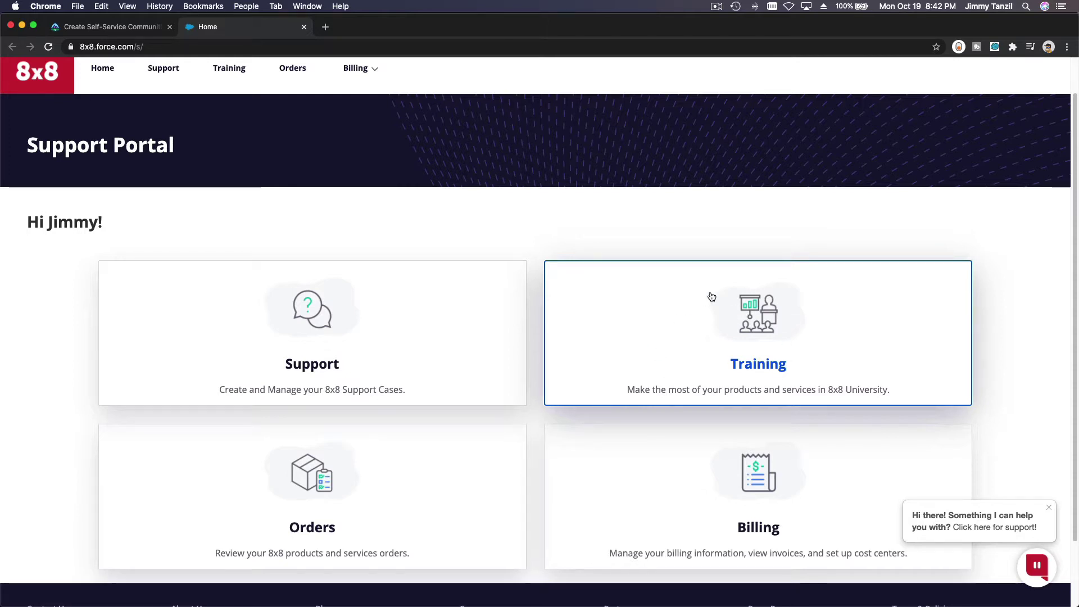
scroll(712, 297, down, 2)
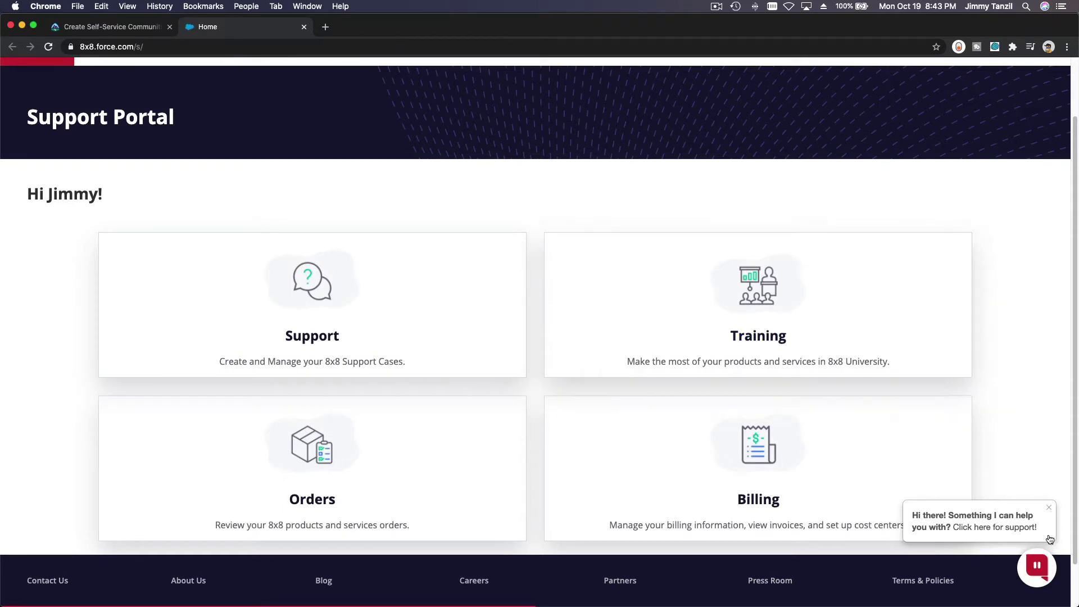
Close the chat assistant's greeting bubble on the 8x8 portal home
click(1050, 511)
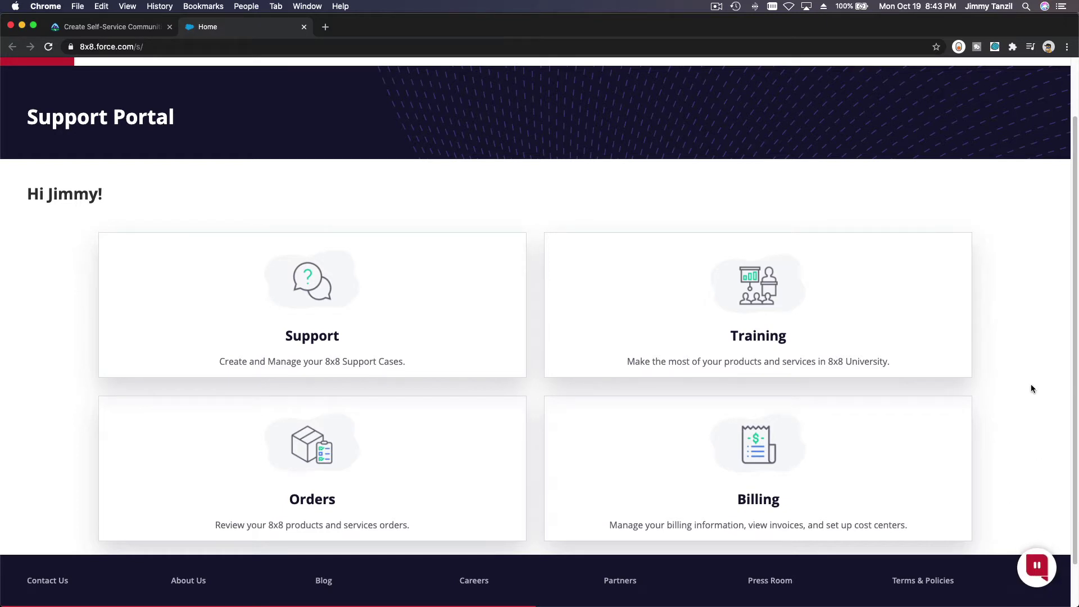
scroll(1031, 388, down, 1)
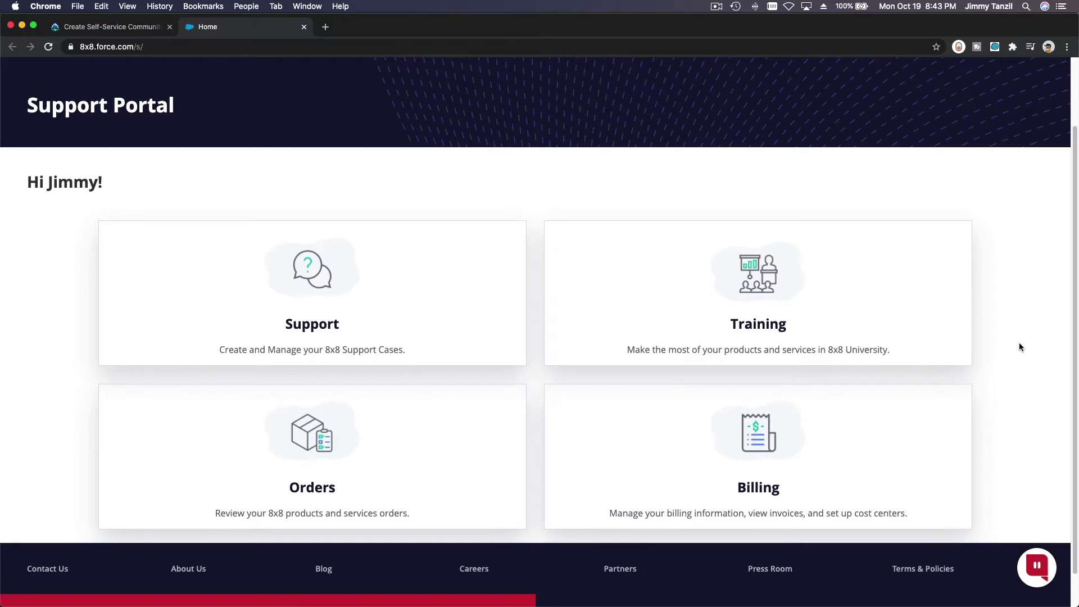
scroll(1020, 347, up, 2)
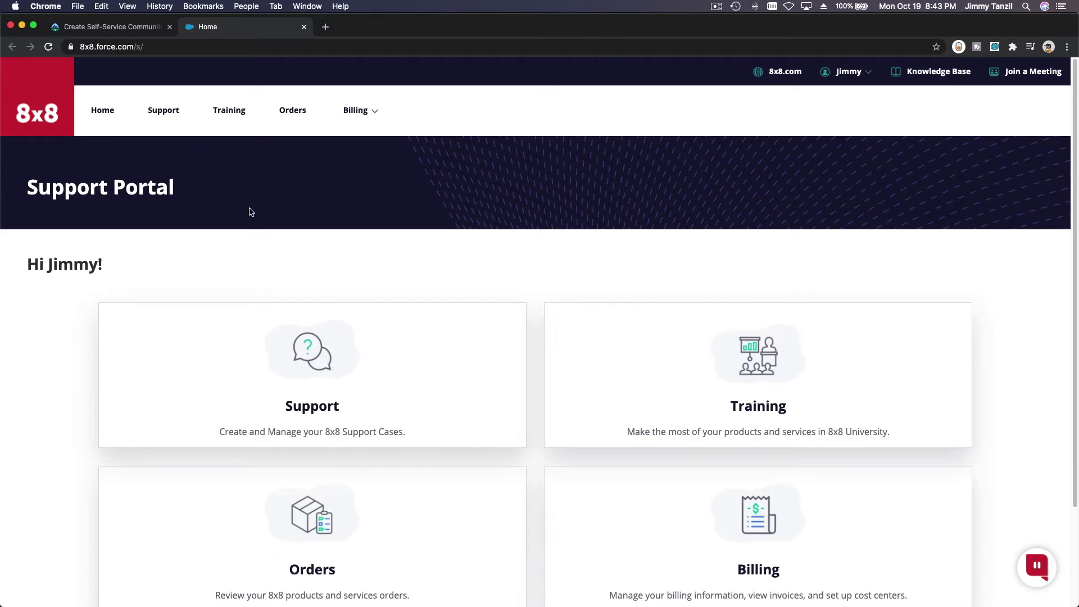
scroll(546, 247, down, 3)
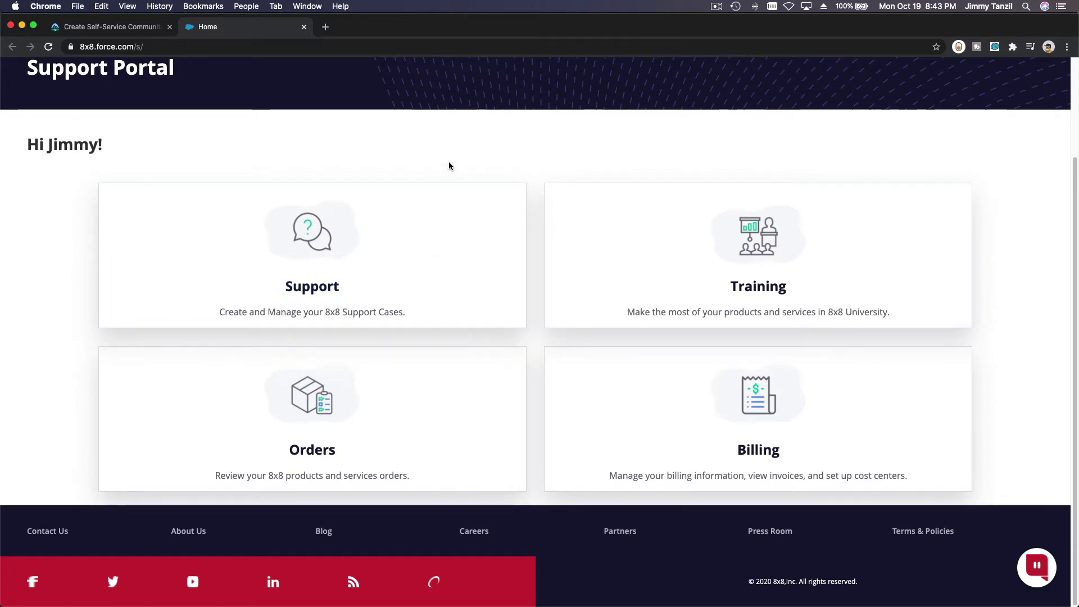
scroll(449, 166, up, 1)
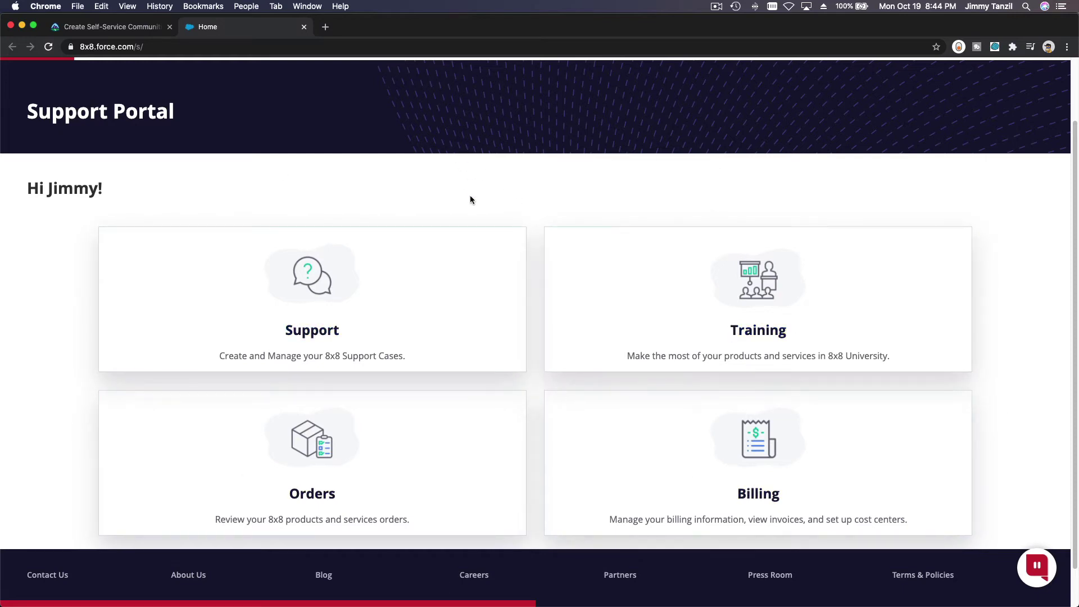
scroll(508, 198, down, 1)
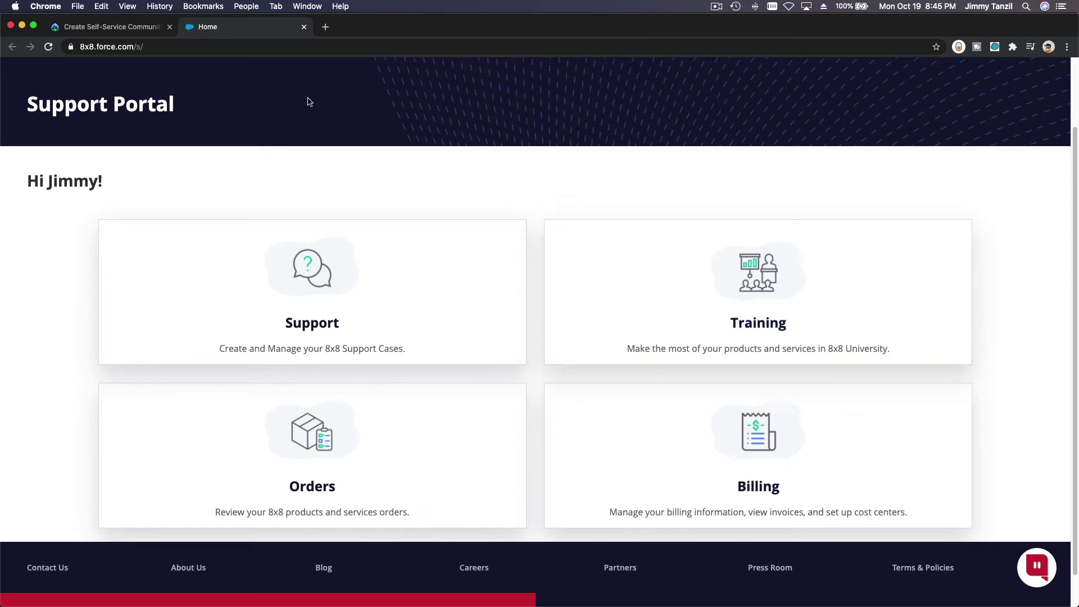
Return to the Trailhead tab with the Self-Service Communities and Portals unit
click(98, 30)
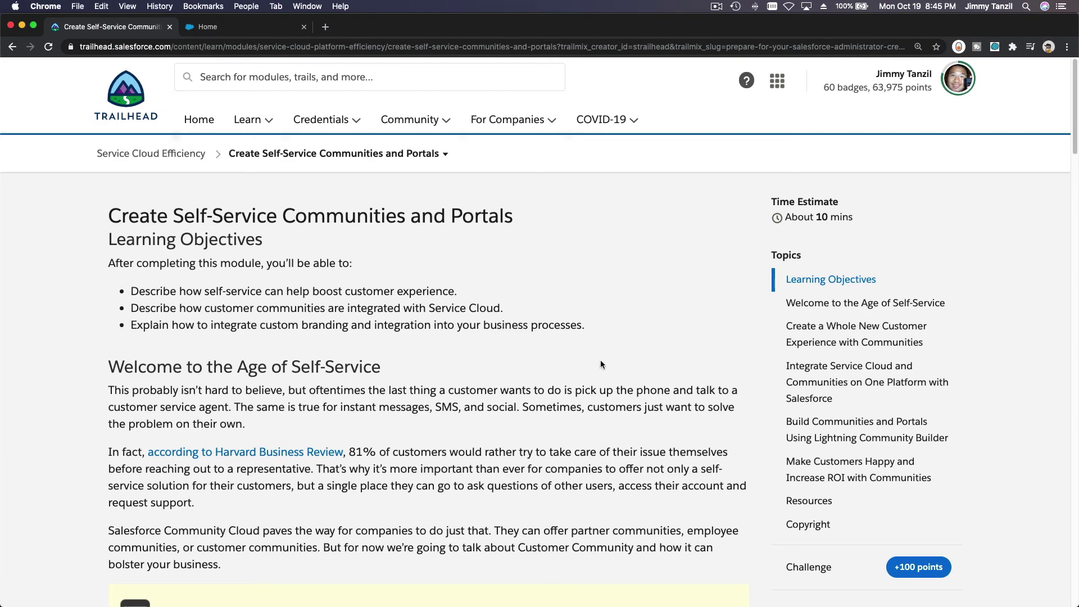
scroll(611, 364, down, 2)
scroll(611, 364, down, 1)
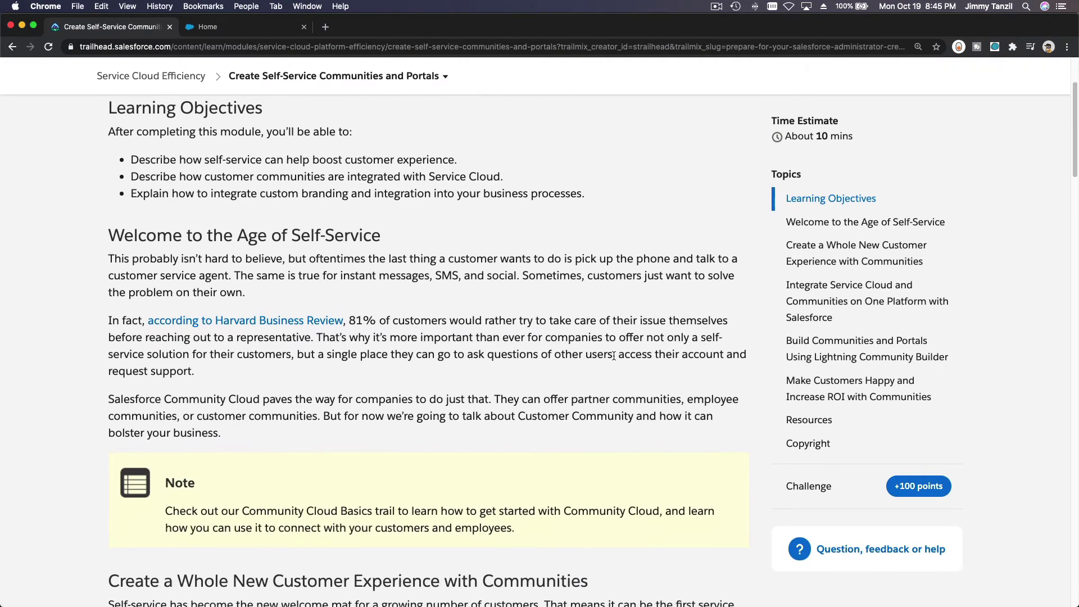
scroll(613, 355, down, 2)
scroll(335, 380, down, 4)
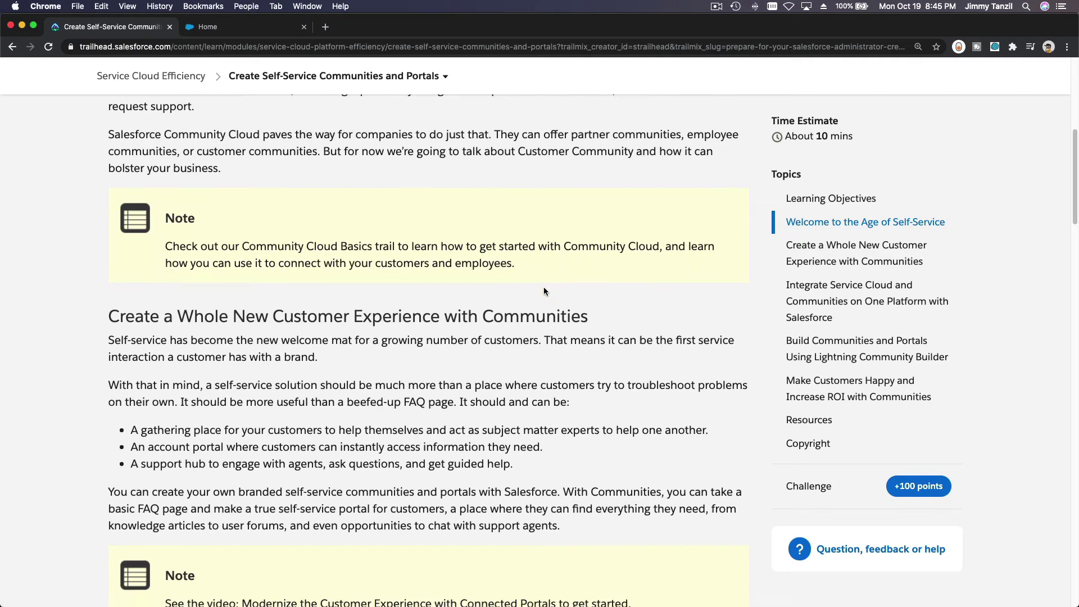
scroll(544, 287, down, 5)
scroll(486, 378, down, 6)
scroll(486, 378, down, 3)
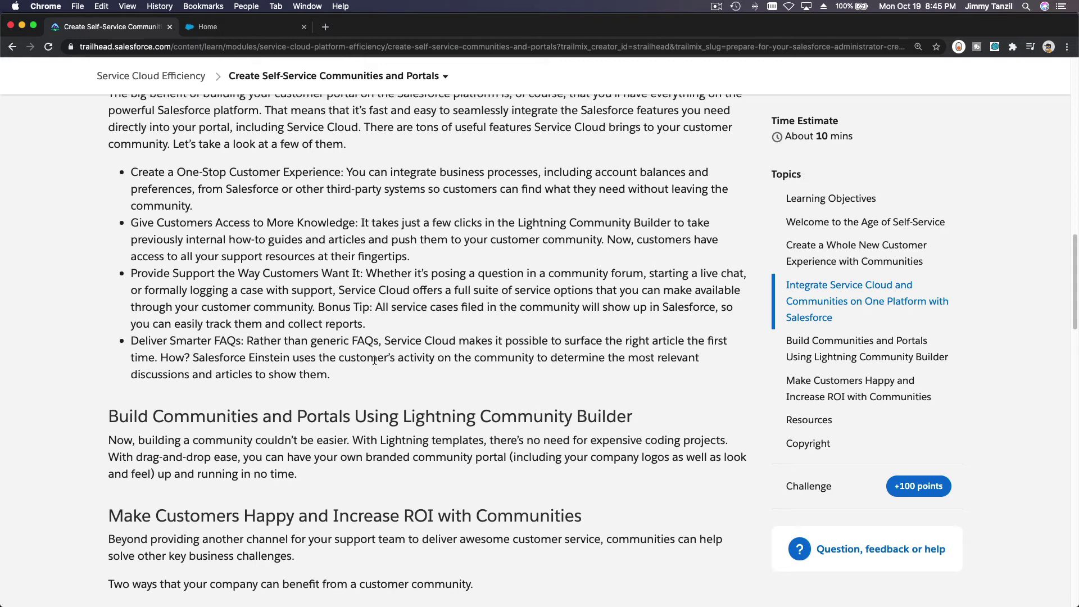
scroll(425, 353, down, 5)
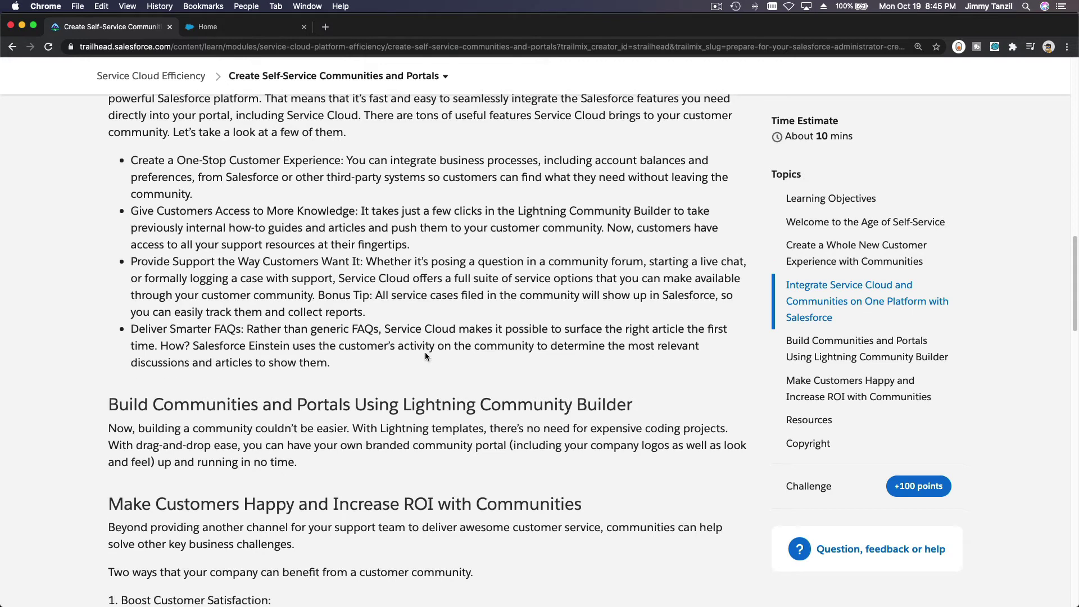
scroll(367, 252, down, 3)
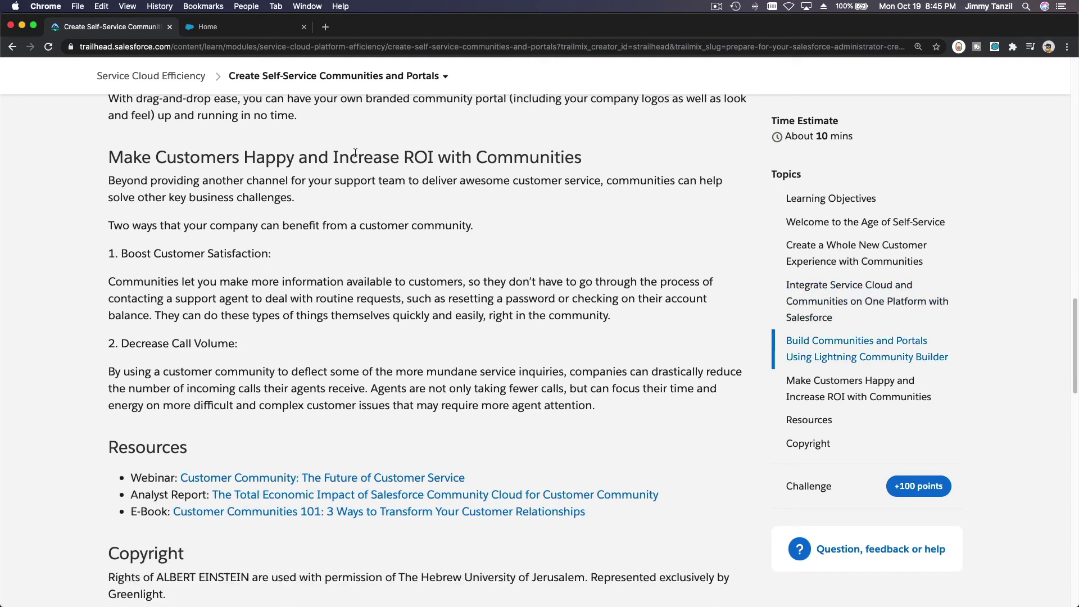
scroll(380, 288, down, 5)
scroll(538, 325, down, 5)
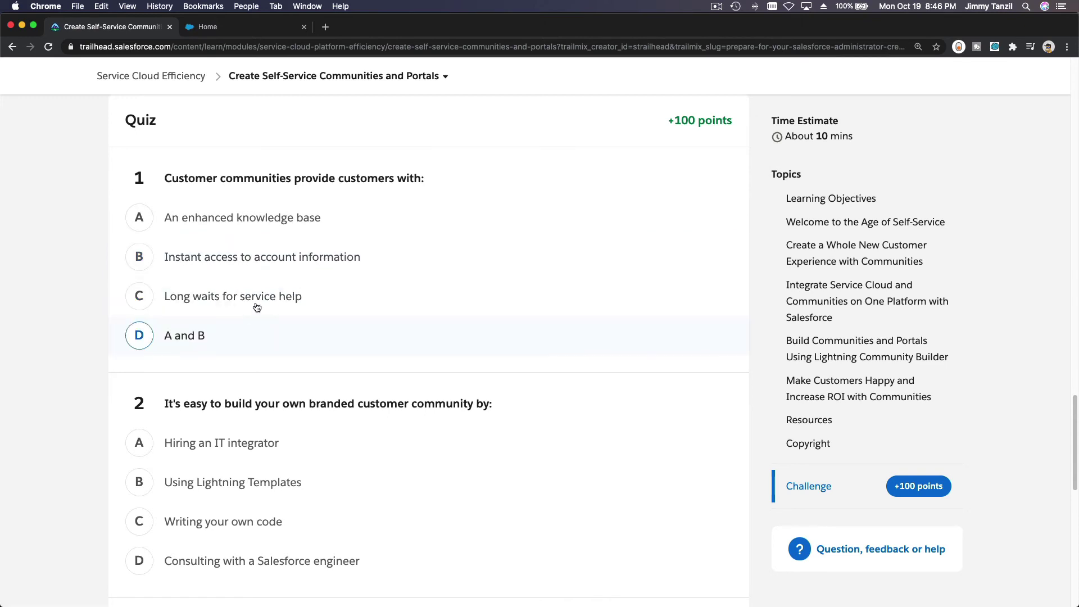
Answer the quiz: A and B, Using Lightning Templates, and both built on the Salesforce platform
click(175, 338)
scroll(251, 358, down, 2)
scroll(252, 363, down, 1)
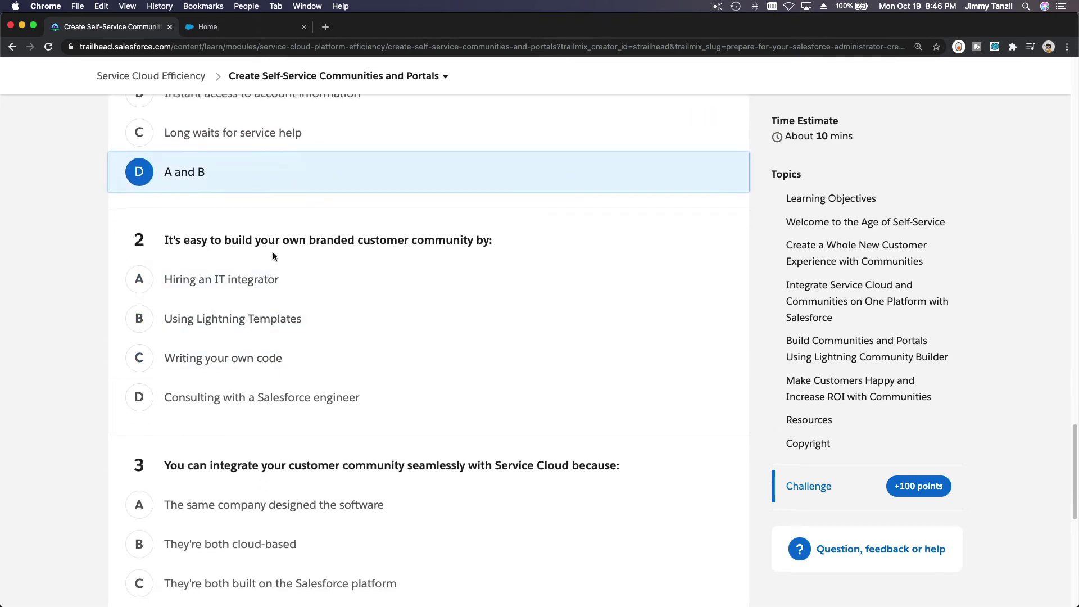
click(221, 326)
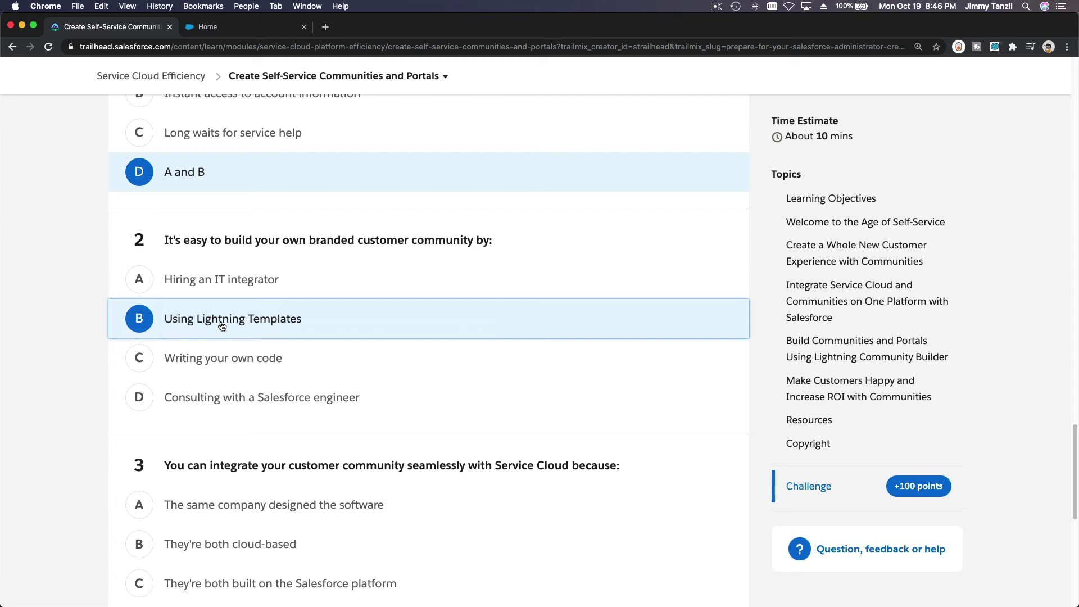
scroll(222, 327, down, 4)
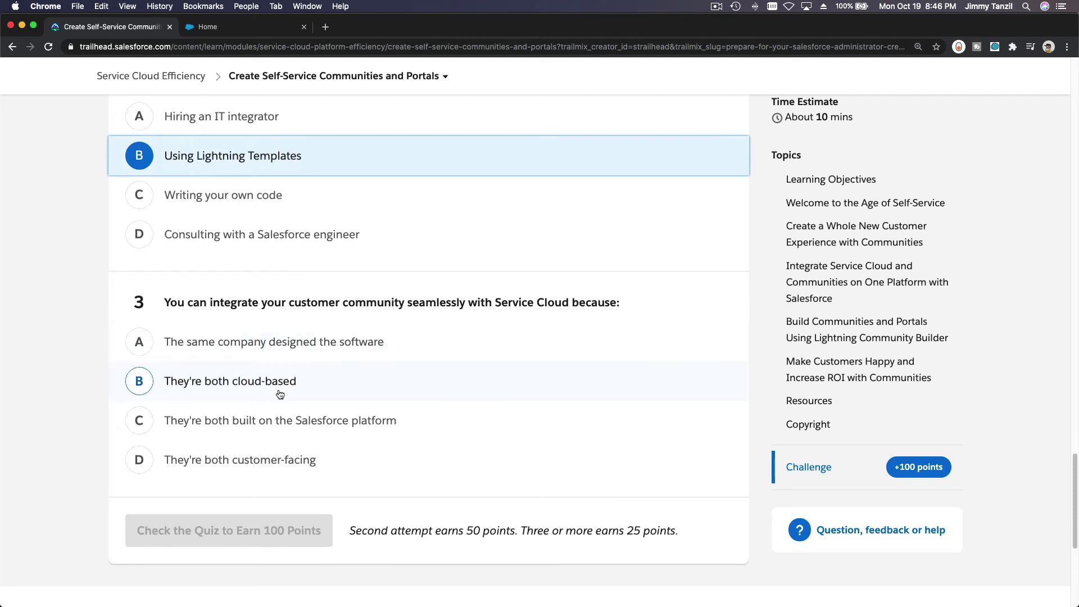
click(285, 426)
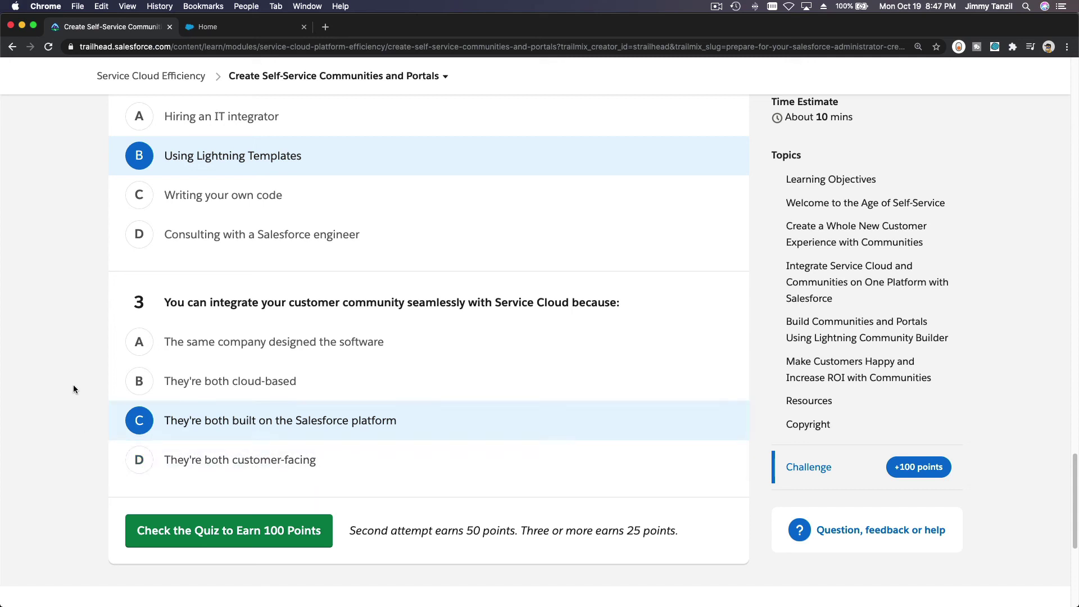
Glance at the other Service Cloud Efficiency modules, then submit the quiz for checking
click(330, 86)
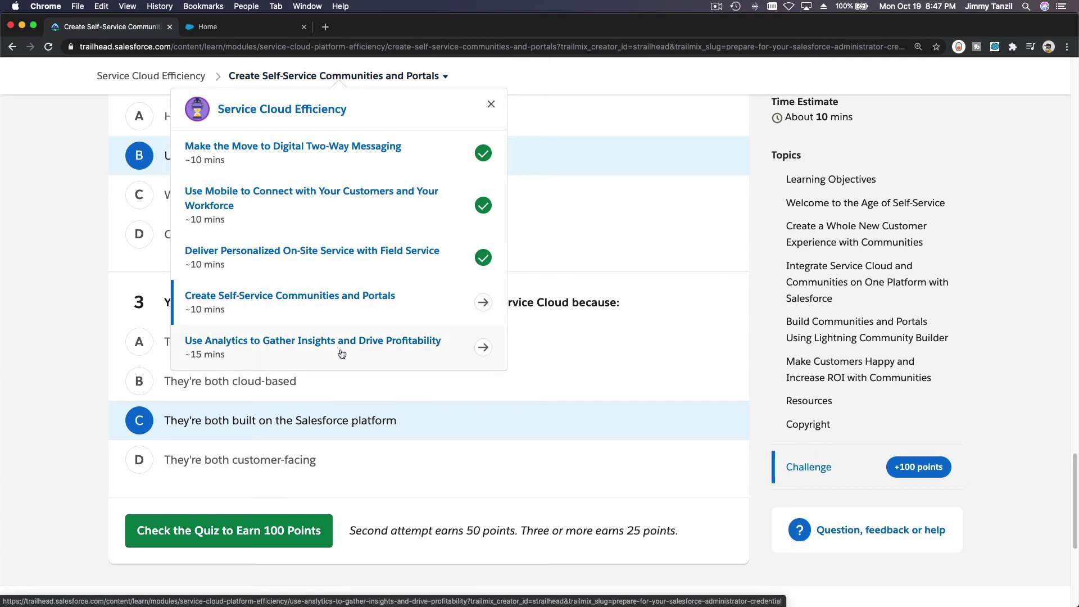
click(380, 567)
click(270, 536)
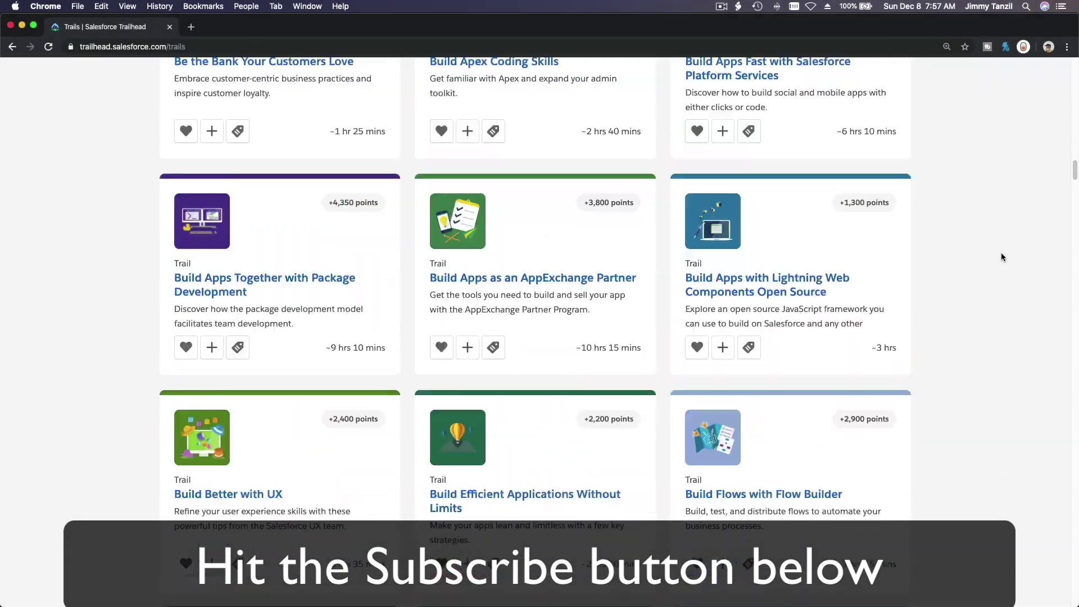
scroll(1001, 257, down, 5)
scroll(1001, 257, down, 10)
scroll(1001, 257, down, 10)
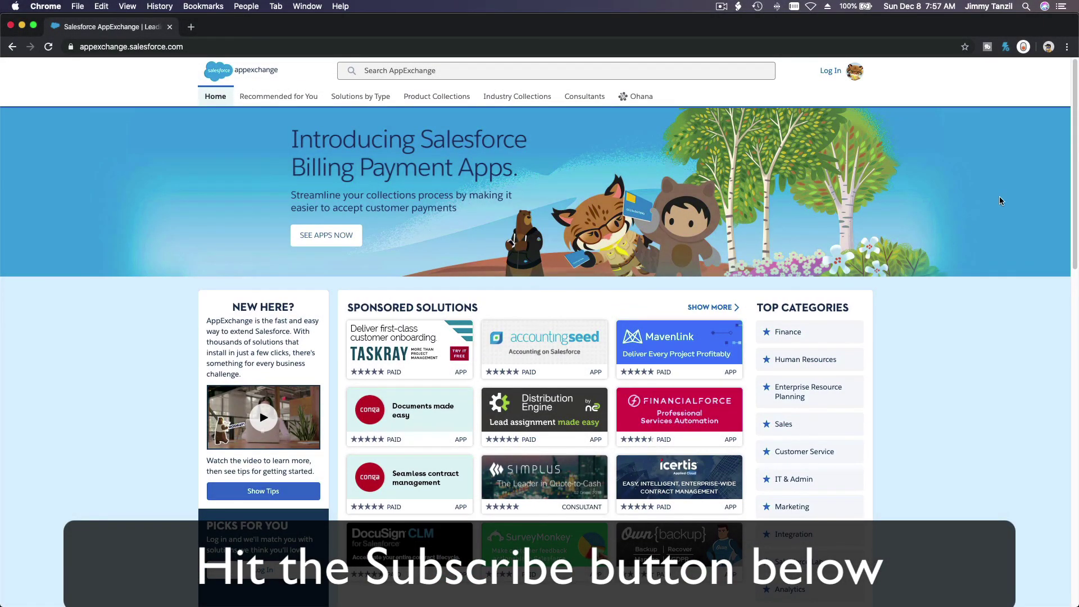
scroll(1001, 200, down, 3)
scroll(1000, 200, down, 4)
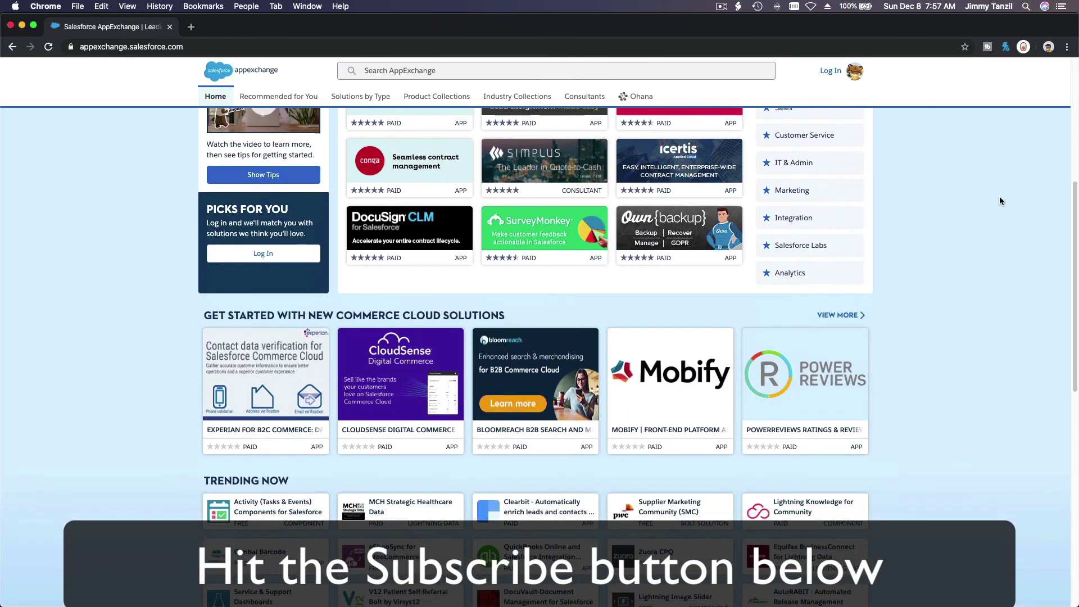
scroll(1000, 200, down, 5)
scroll(1000, 199, down, 3)
scroll(1000, 199, down, 3)
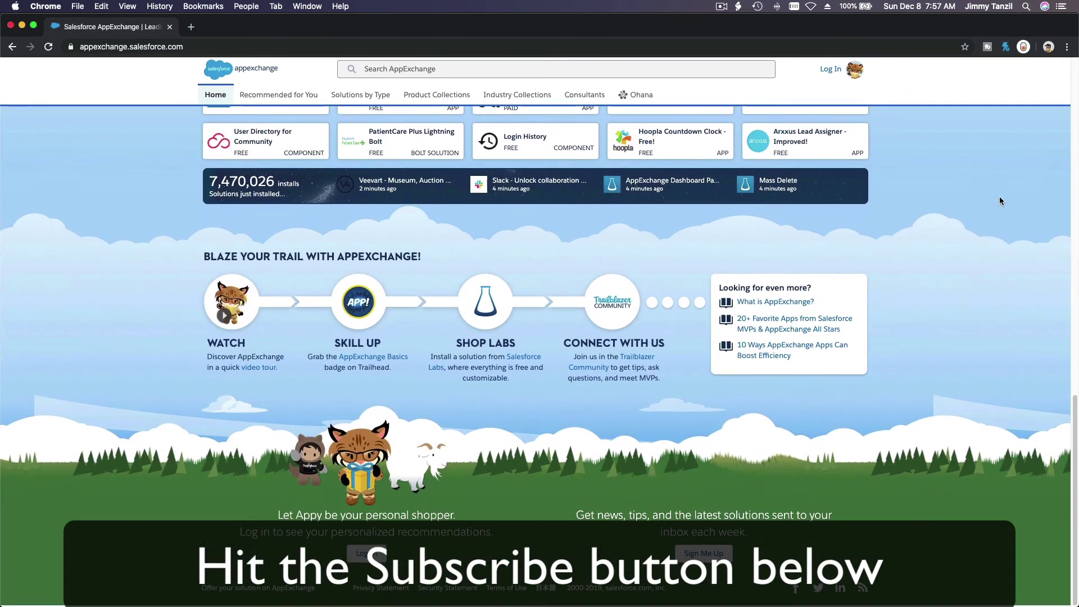